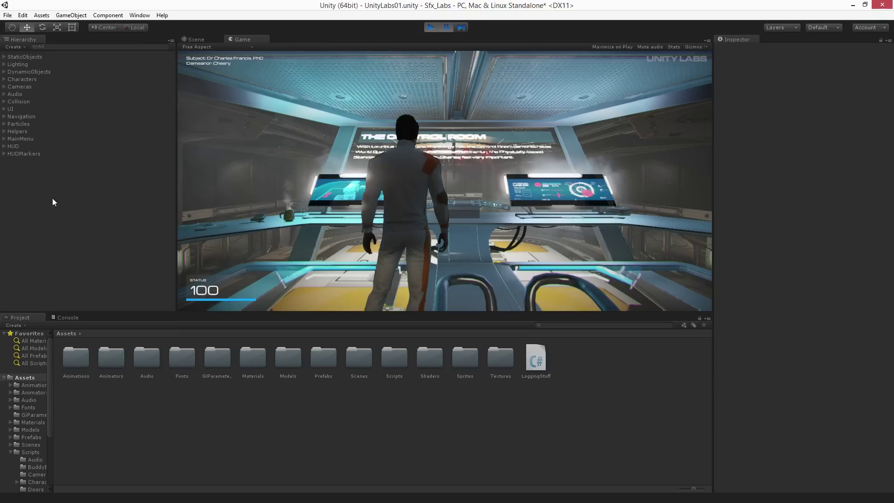
Open the Frame Debugger from the Window menu and drag it toward the lower panel
{"action": "left_click", "coordinate": [138, 16]}
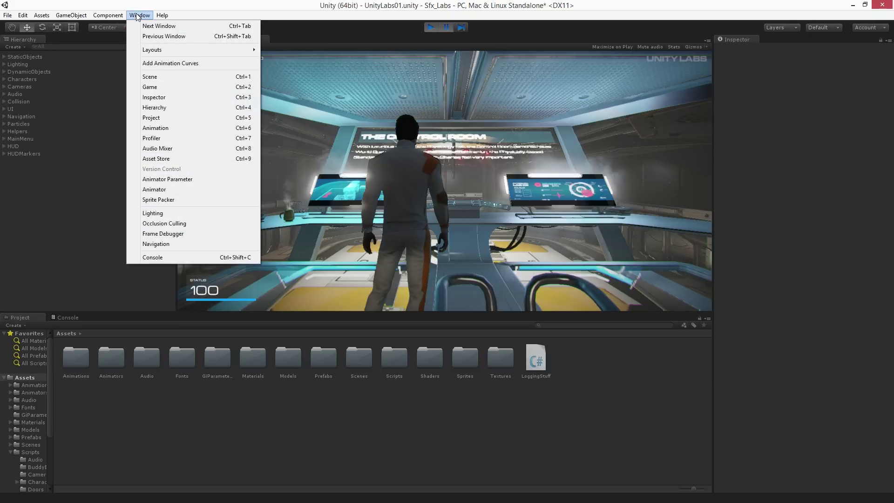
{"action": "left_click", "coordinate": [222, 234]}
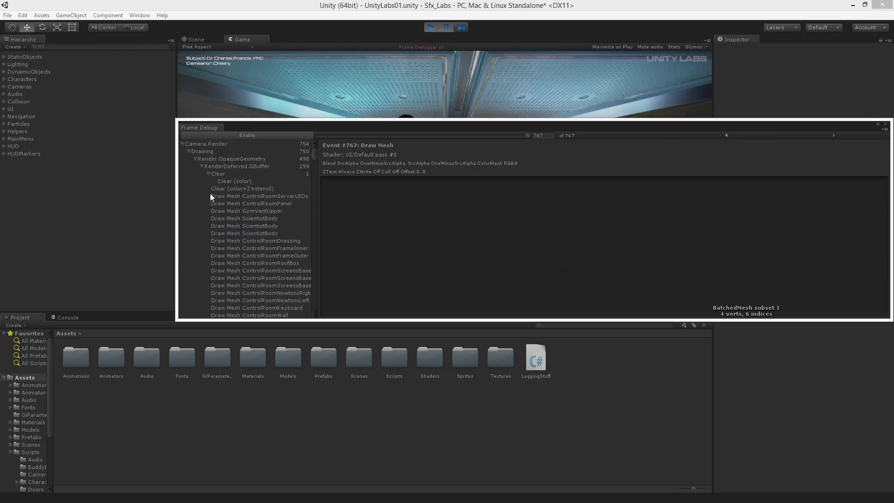
{"action": "left_click_drag", "start_coordinate": [199, 126], "coordinate": [102, 315]}
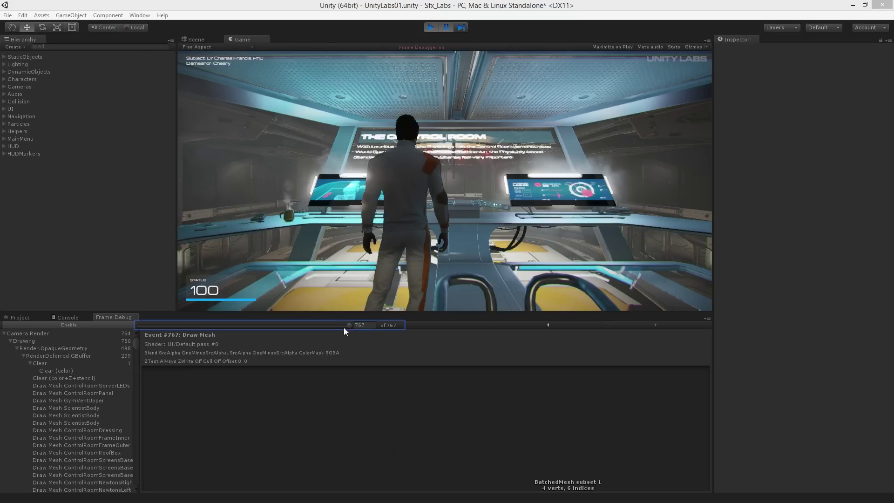
Dock the Frame Debugger beside the Console and rewind to event 1, Clear (color)
{"action": "mouse_move", "coordinate": [348, 325]}
{"action": "left_mouse_down"}
{"action": "mouse_move", "coordinate": [205, 347]}
{"action": "mouse_move", "coordinate": [131, 345]}
{"action": "left_mouse_up"}
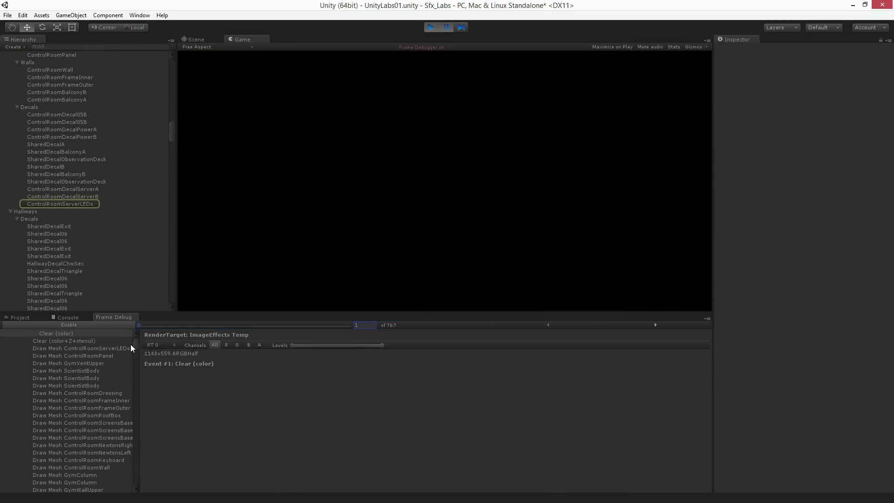
Step through draws 11–15, stopping on the third ControlRoomScreensBase mesh draw at event 15
{"action": "key", "text": "Right"}
{"action": "key", "text": "Right"}
{"action": "key", "text": "Right"}
{"action": "key", "text": "Right"}
{"action": "key", "text": "Right"}
{"action": "key", "text": "Right"}
{"action": "key", "text": "Right"}
{"action": "key", "text": "Right"}
{"action": "key", "text": "Right"}
{"action": "key", "text": "Right"}
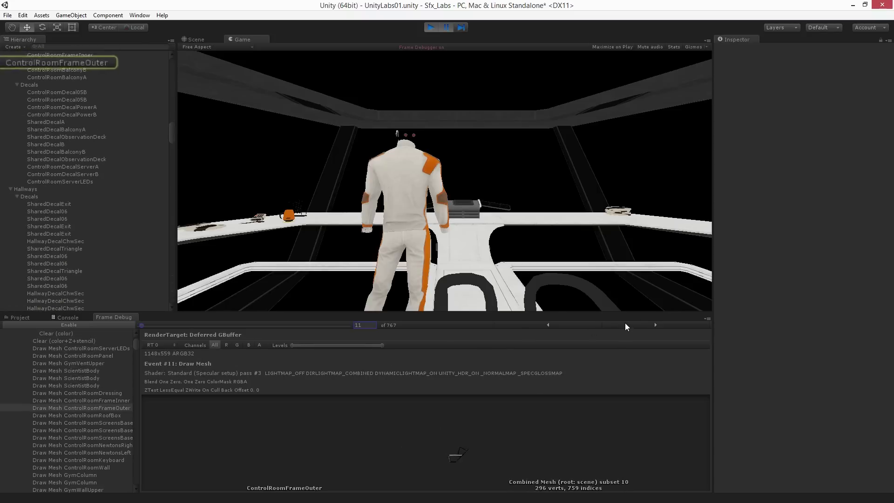
{"action": "key", "text": "Right"}
{"action": "key", "text": "Right"}
{"action": "key", "text": "Right"}
{"action": "key", "text": "Right"}
{"action": "key", "text": "Right"}
{"action": "key", "text": "Right"}
{"action": "key", "text": "Right"}
{"action": "key", "text": "Right"}
{"action": "key", "text": "Right"}
{"action": "key", "text": "Right"}
{"action": "key", "text": "Right"}
{"action": "key", "text": "Right"}
{"action": "key", "text": "Right"}
{"action": "key", "text": "Right"}
{"action": "key", "text": "Right"}
{"action": "key", "text": "Right"}
{"action": "key", "text": "Right"}
{"action": "key", "text": "Right"}
{"action": "key", "text": "Right"}
{"action": "key", "text": "Right"}
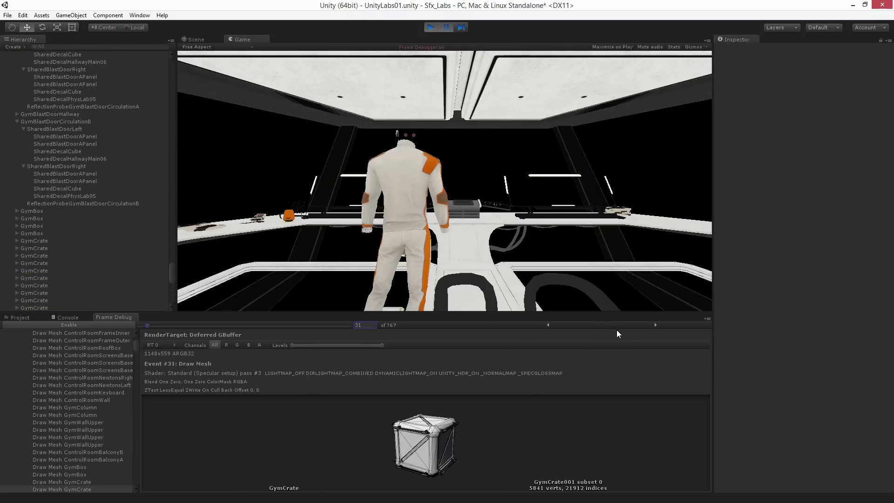
{"action": "left_click", "coordinate": [89, 347]}
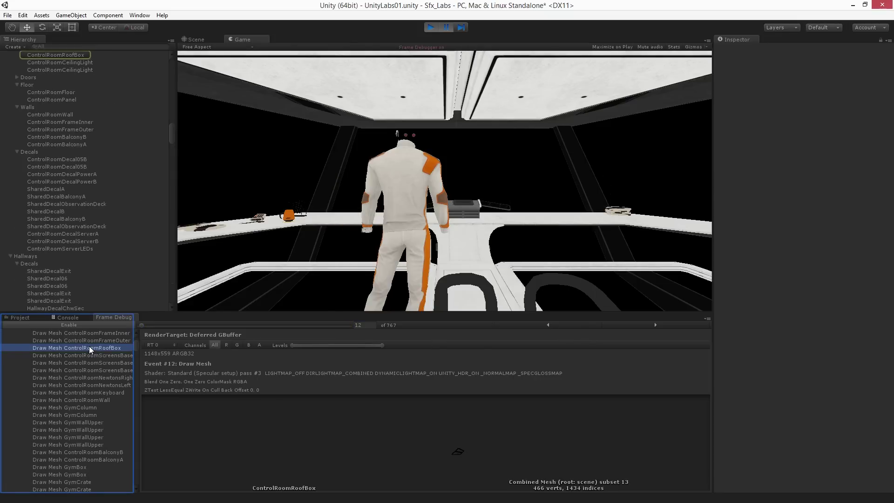
{"action": "left_click", "coordinate": [92, 339]}
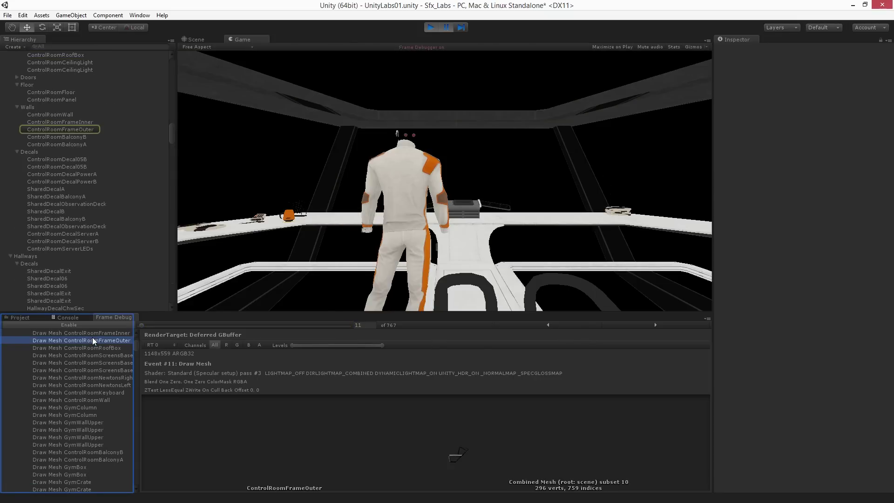
{"action": "left_click", "coordinate": [88, 356]}
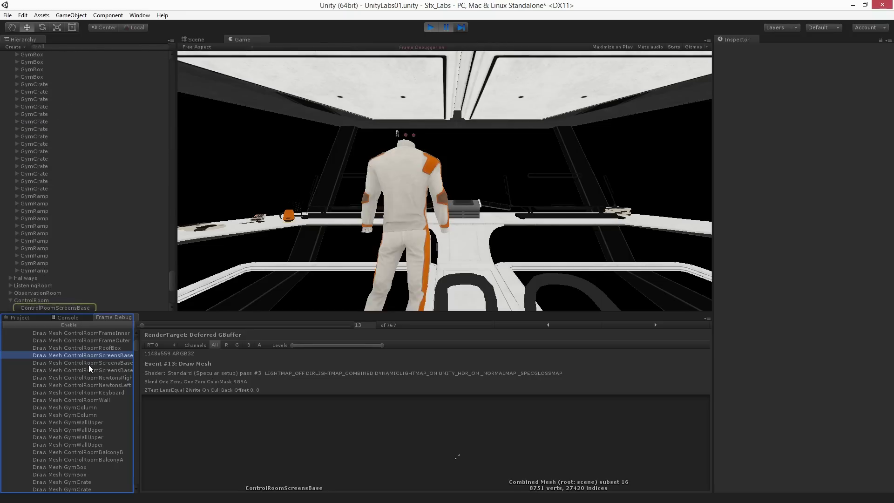
{"action": "left_click", "coordinate": [89, 363]}
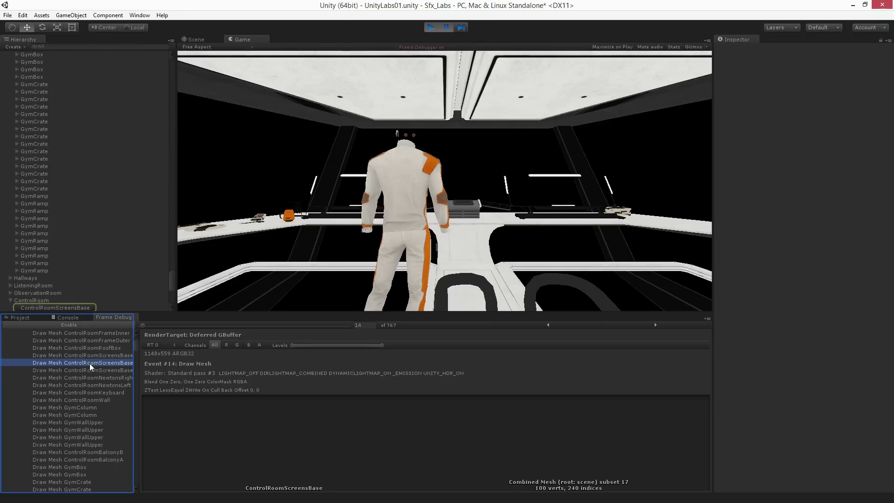
{"action": "left_click", "coordinate": [90, 370]}
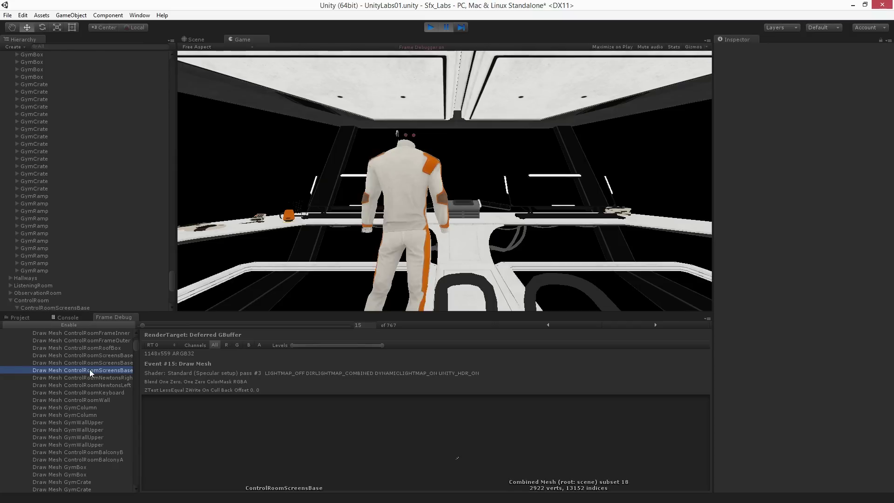
Collapse the Clear, RenderDeferred.GBuffer and ForwardObjectsToDepth groups in the event tree
{"action": "scroll", "coordinate": [137, 351], "scroll_direction": "up", "scroll_amount": 5}
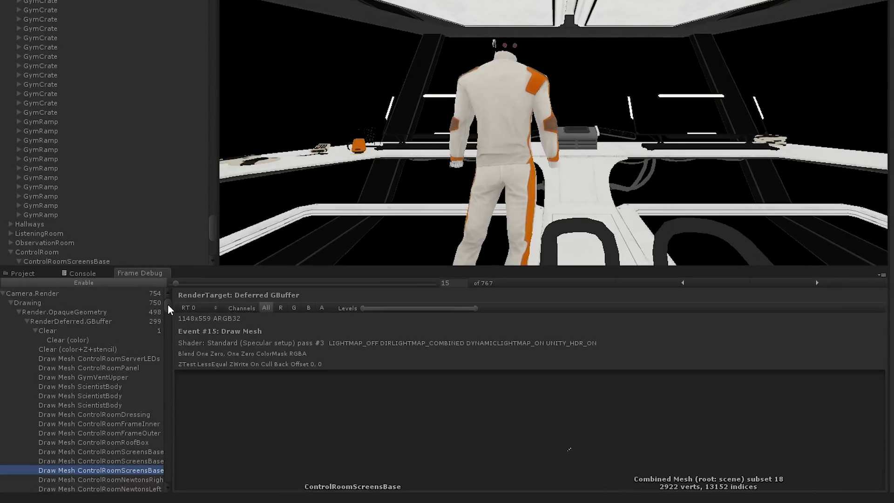
{"action": "left_click", "coordinate": [35, 330]}
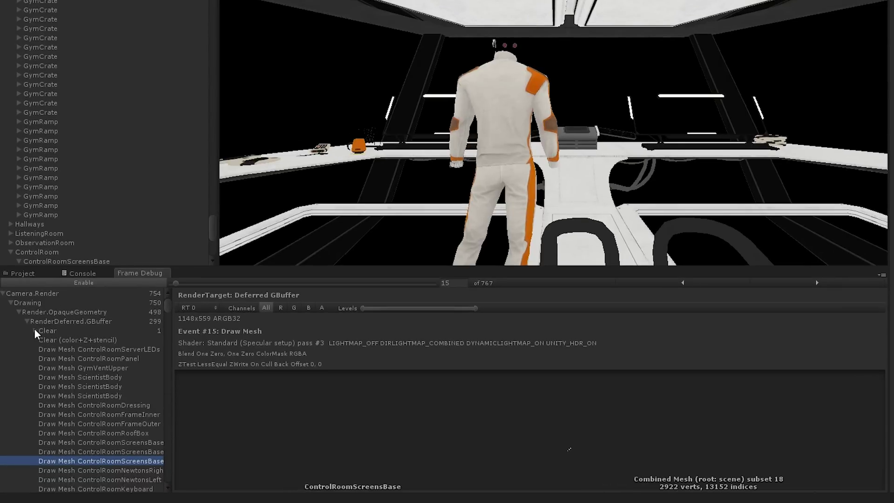
{"action": "left_click", "coordinate": [26, 320]}
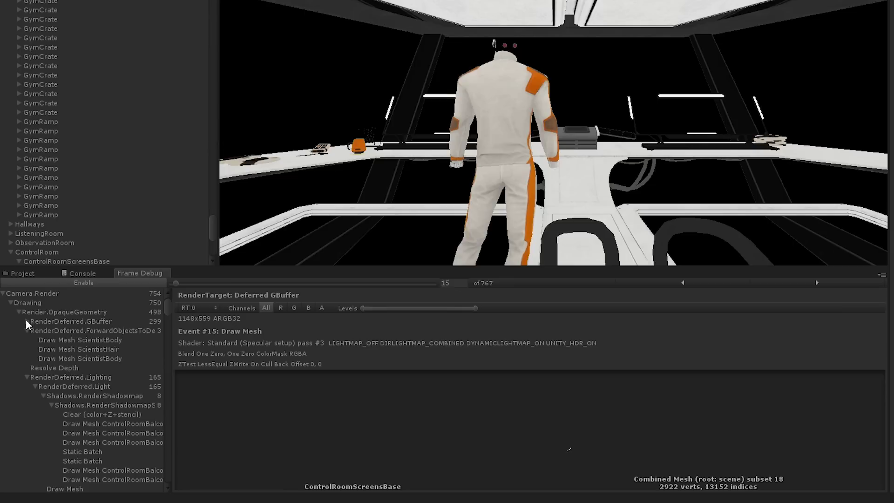
{"action": "left_click", "coordinate": [27, 331]}
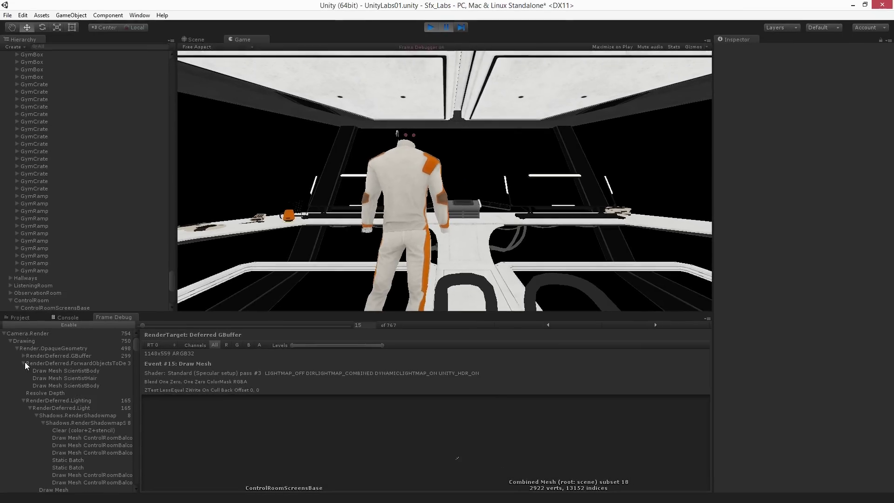
Re-expand ForwardObjectsToDepth and inspect the ScientistBody and ScientistHair draws, events 300–302
{"action": "left_click", "coordinate": [27, 331]}
{"action": "left_click", "coordinate": [37, 370]}
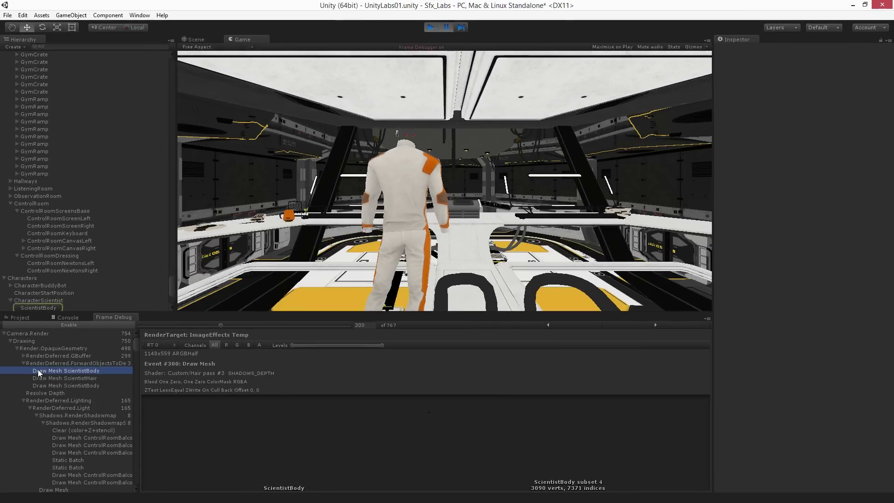
{"action": "left_click", "coordinate": [40, 377]}
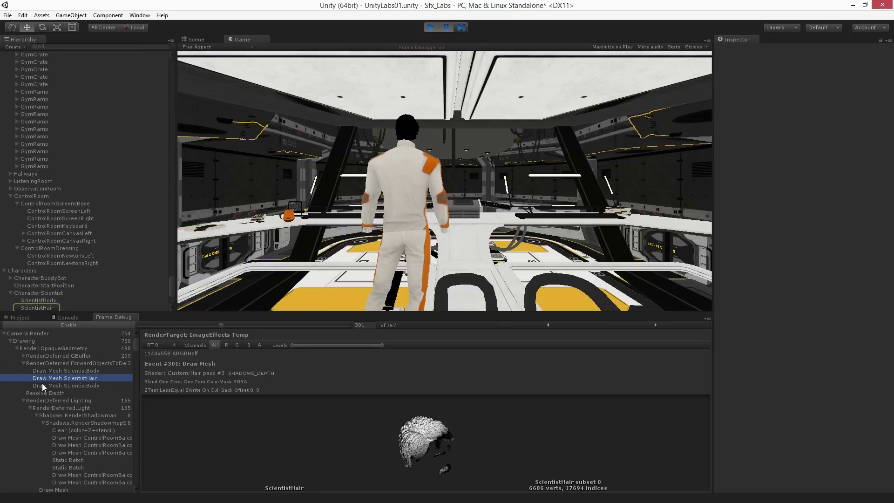
{"action": "left_click", "coordinate": [41, 383]}
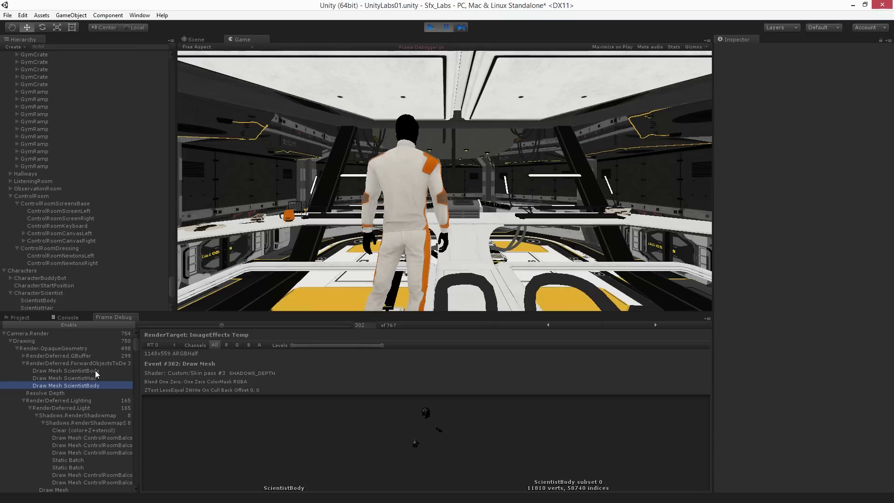
In Player settings, keep the Rendering Path set to Deferred
{"action": "left_click", "coordinate": [23, 16]}
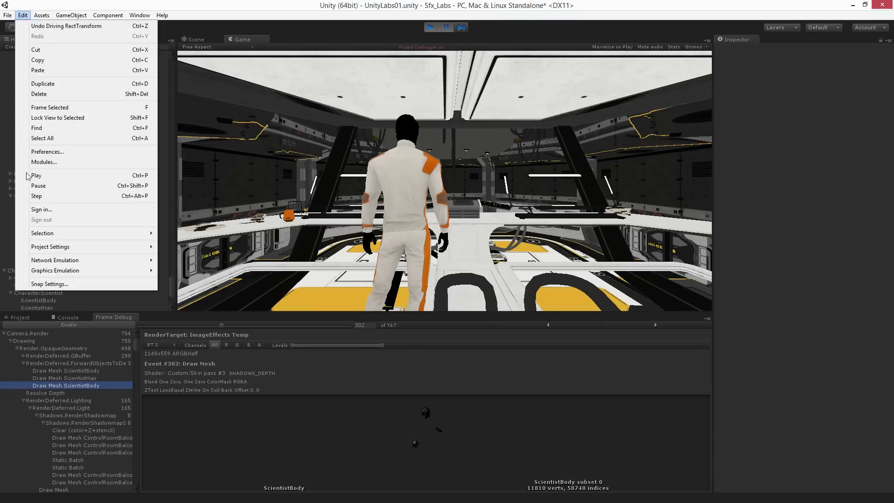
{"action": "mouse_move", "coordinate": [62, 252]}
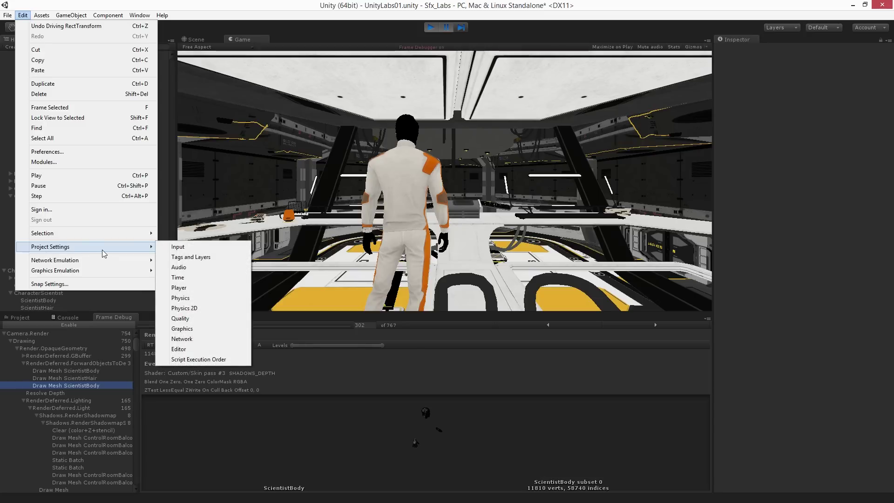
{"action": "left_click", "coordinate": [230, 289]}
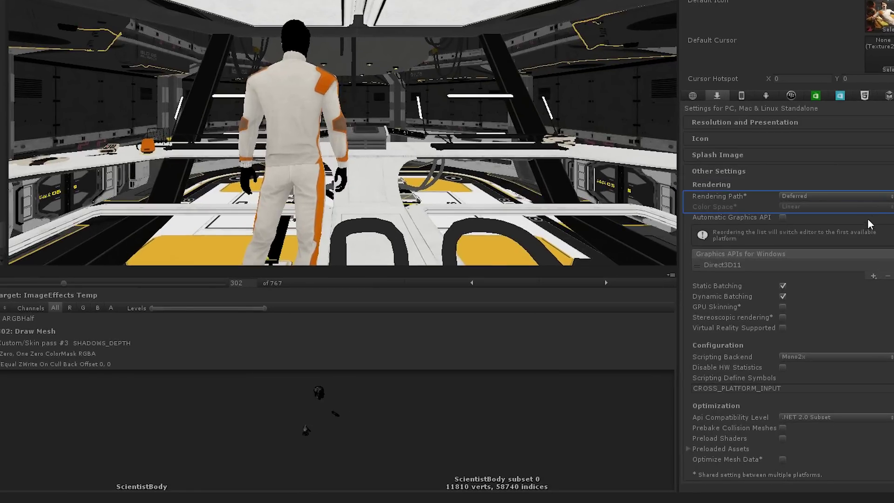
{"action": "left_click", "coordinate": [876, 196]}
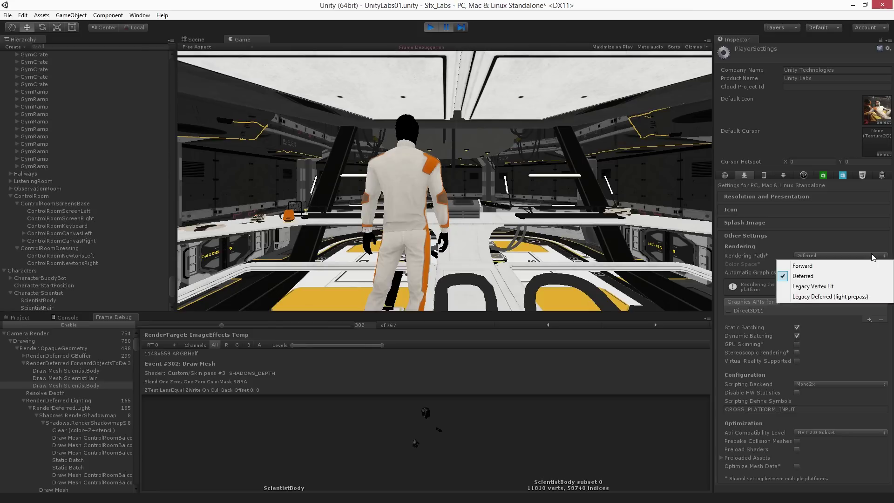
{"action": "left_click", "coordinate": [829, 236]}
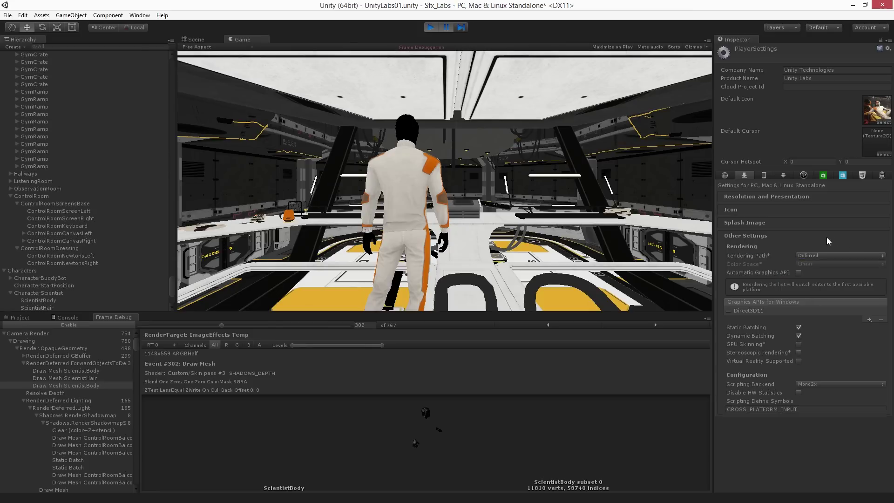
Collapse Other Settings, list event 302's render targets, and select G-buffer event 299
{"action": "left_click", "coordinate": [827, 237]}
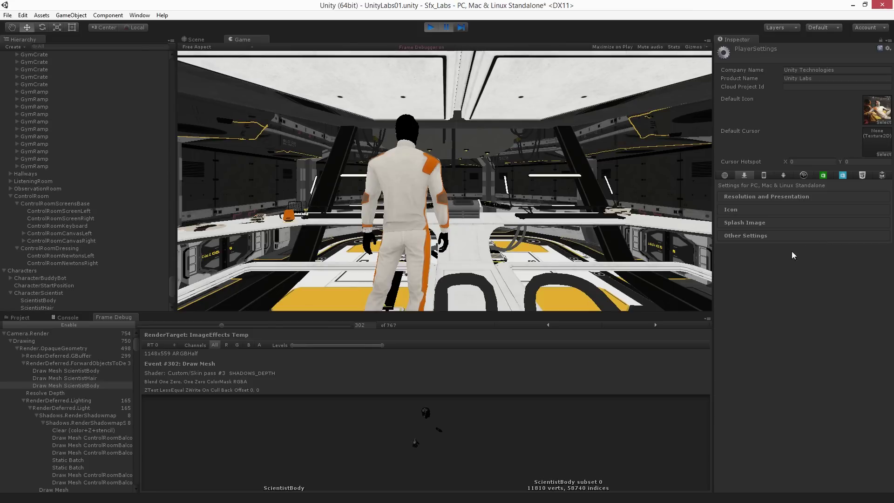
{"action": "left_click", "coordinate": [176, 345]}
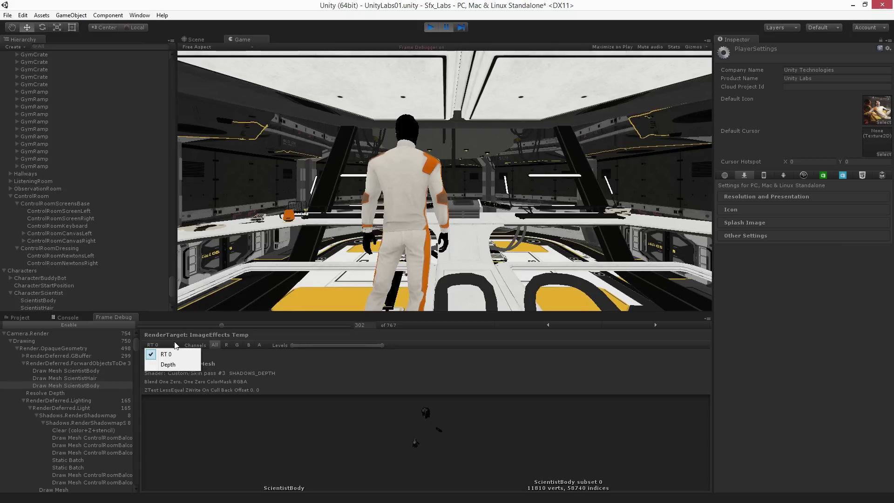
{"action": "left_click", "coordinate": [114, 356]}
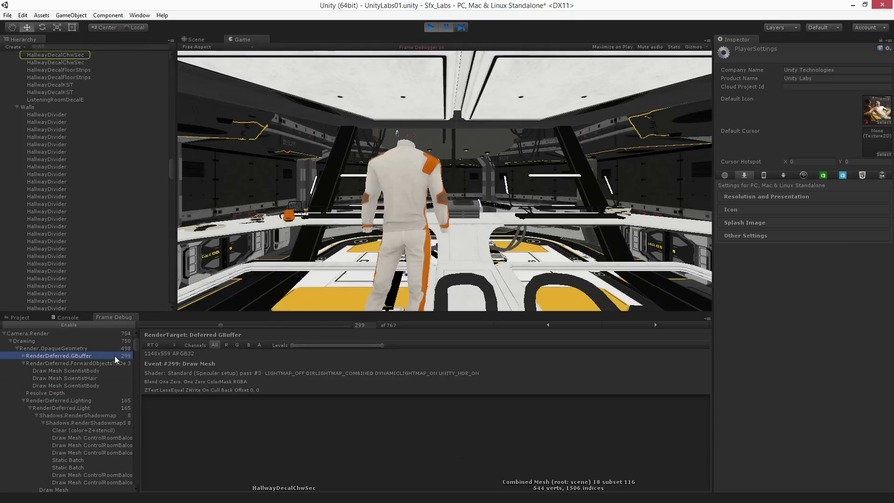
View event 299's RT 1, RT 2 normals, and RT 3 render targets in turn
{"action": "left_click", "coordinate": [176, 345]}
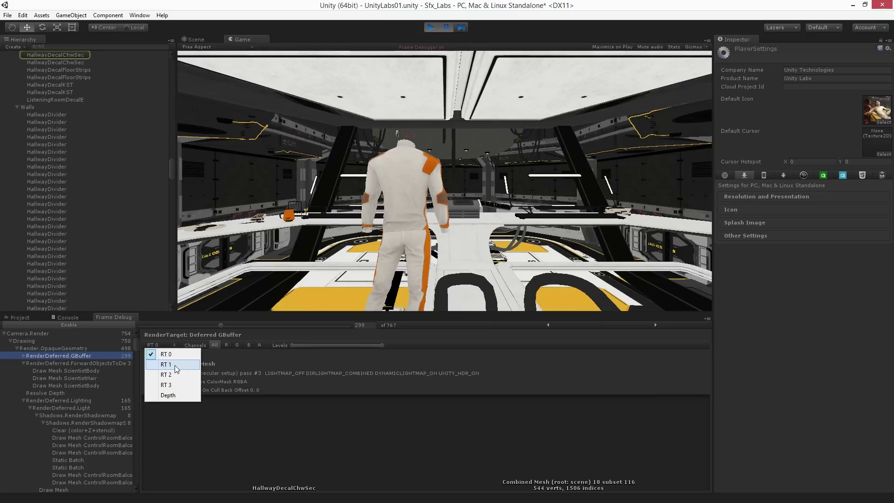
{"action": "left_click", "coordinate": [175, 366]}
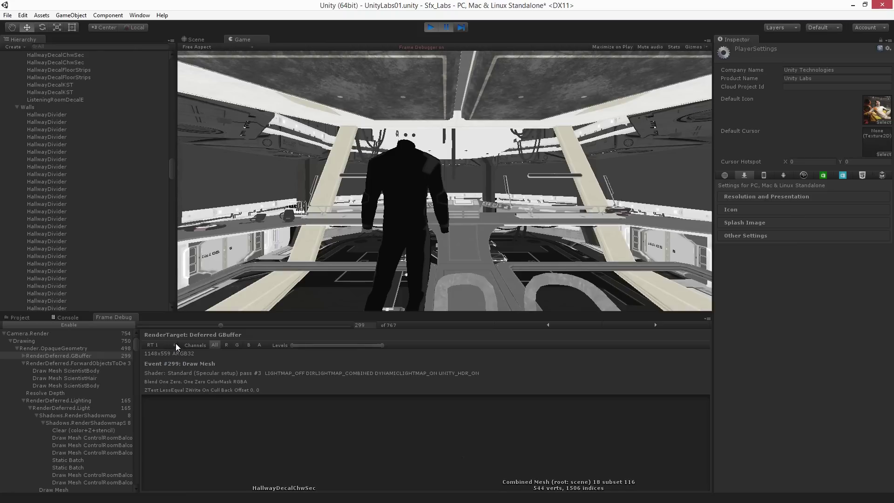
{"action": "left_click", "coordinate": [174, 345]}
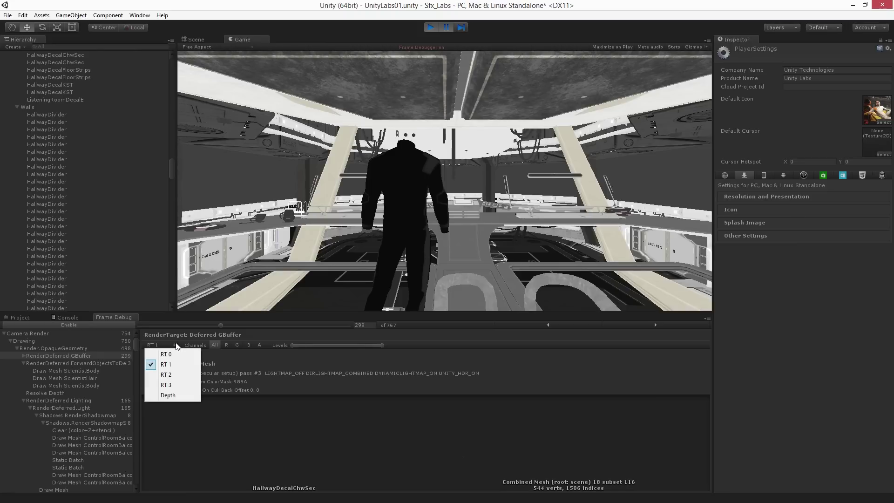
{"action": "left_click", "coordinate": [174, 376]}
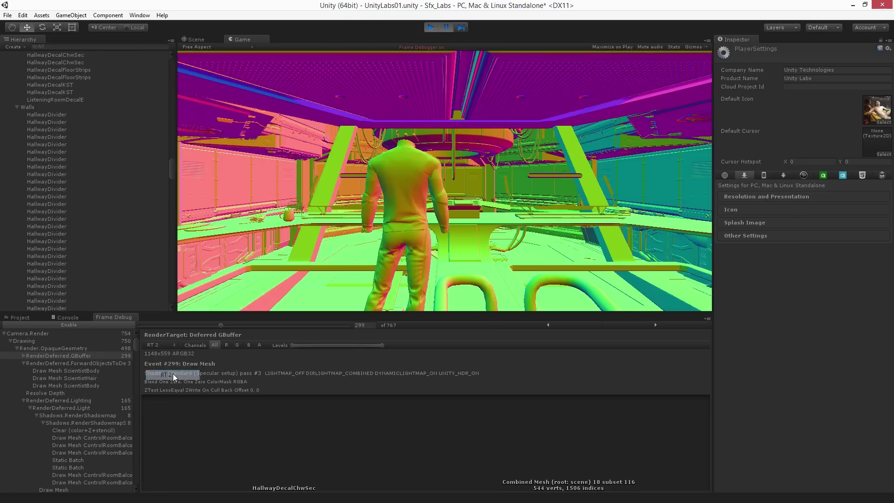
{"action": "left_click", "coordinate": [175, 345]}
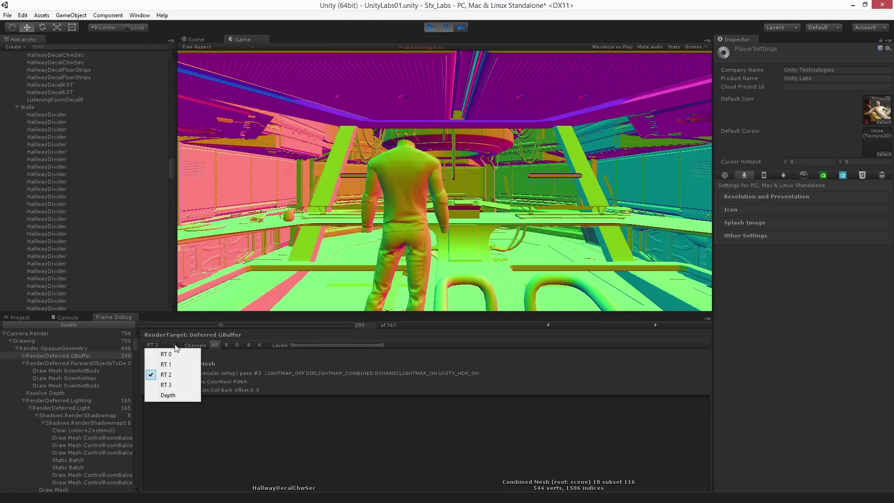
{"action": "left_click", "coordinate": [173, 386]}
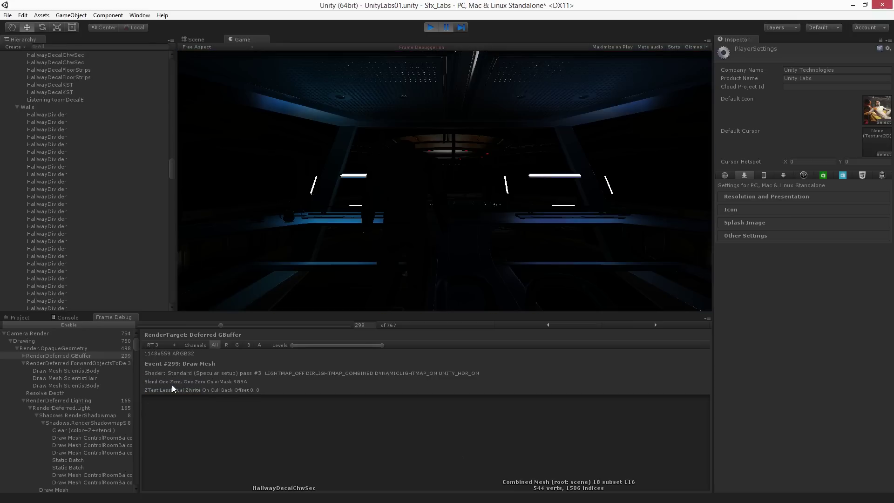
View the G-buffer depth target, then switch back to RT 0
{"action": "left_click", "coordinate": [172, 345]}
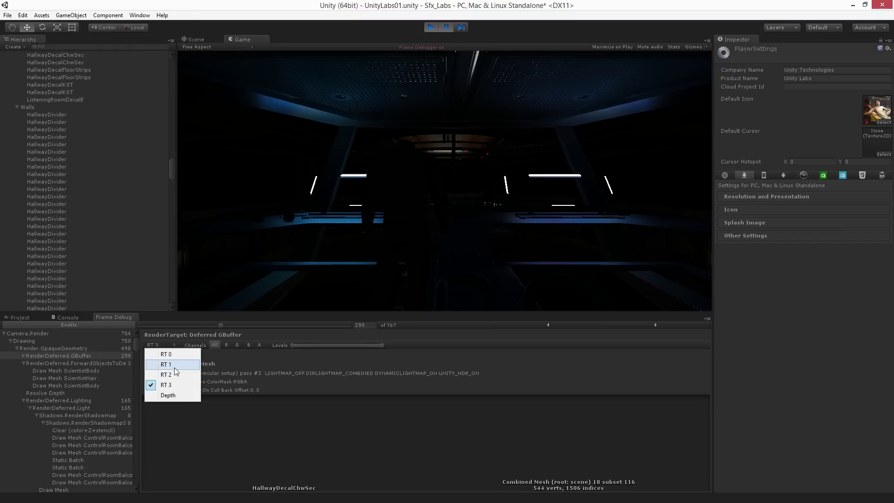
{"action": "left_click", "coordinate": [168, 395]}
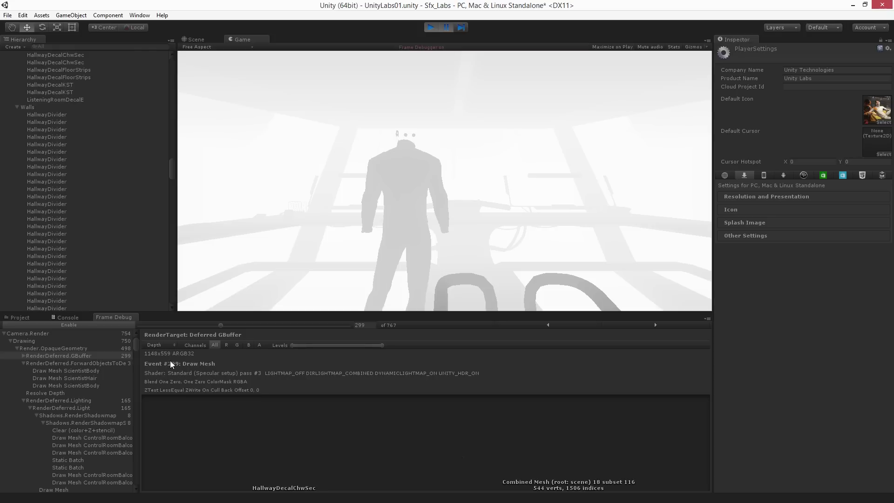
{"action": "left_click", "coordinate": [169, 345]}
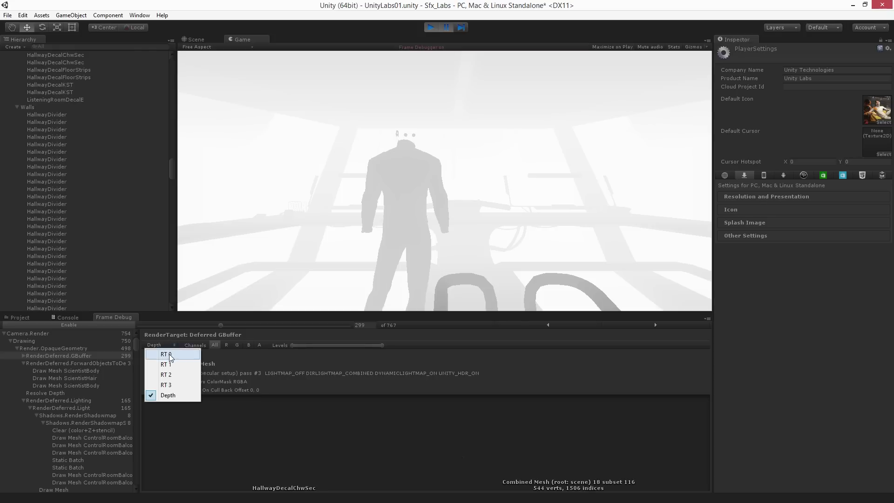
{"action": "left_click", "coordinate": [169, 354]}
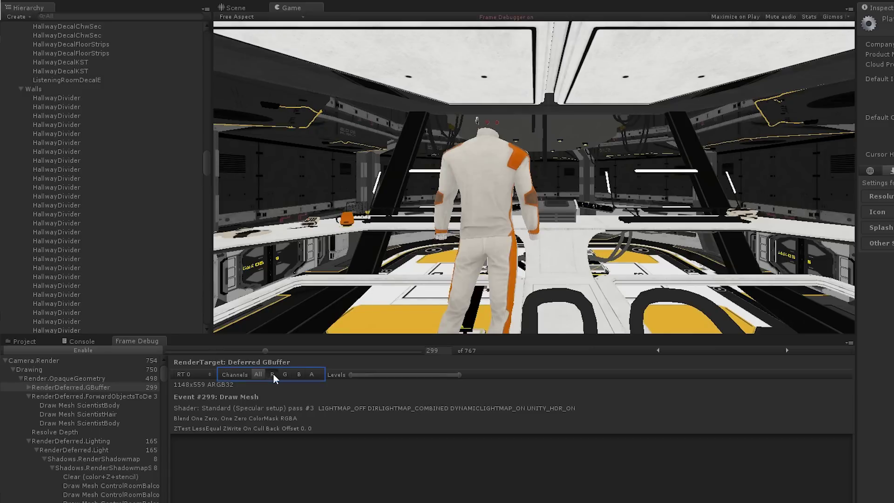
{"action": "left_click", "coordinate": [273, 373]}
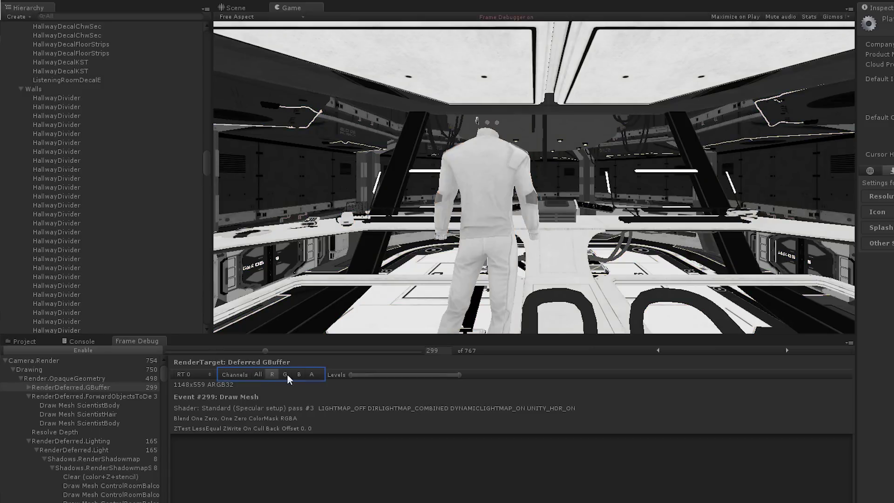
{"action": "left_click", "coordinate": [286, 374]}
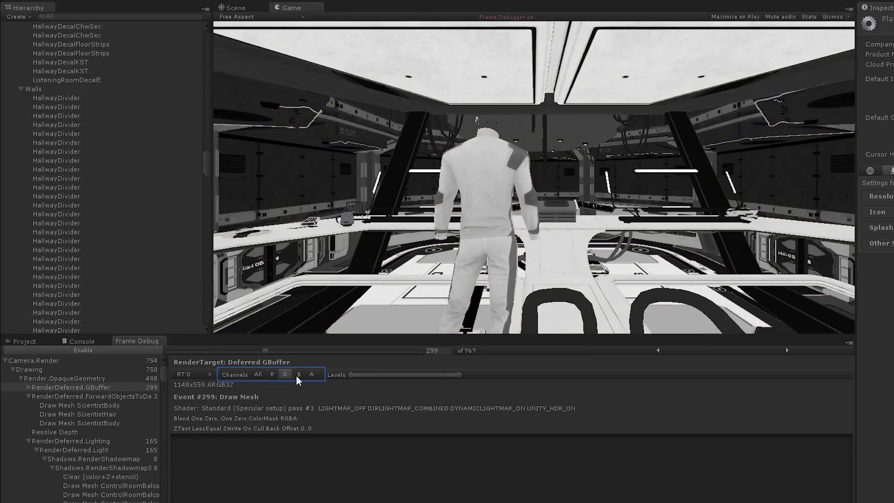
{"action": "left_click", "coordinate": [301, 375]}
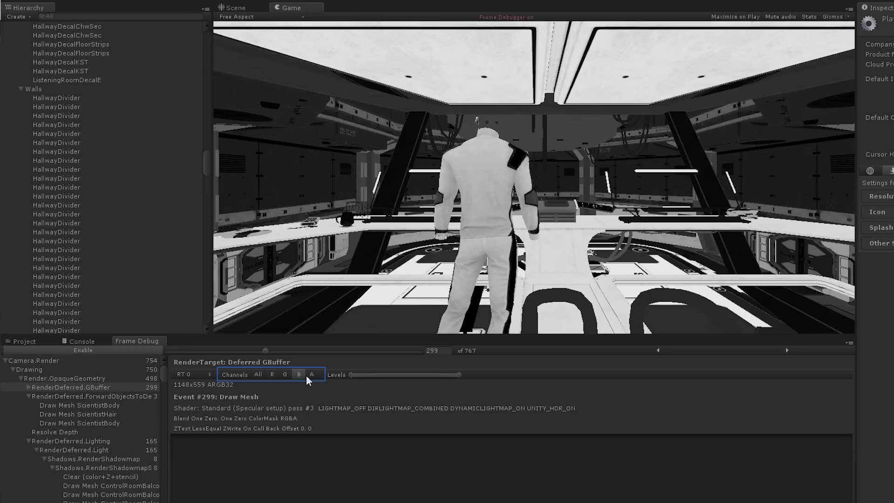
{"action": "left_click", "coordinate": [312, 375]}
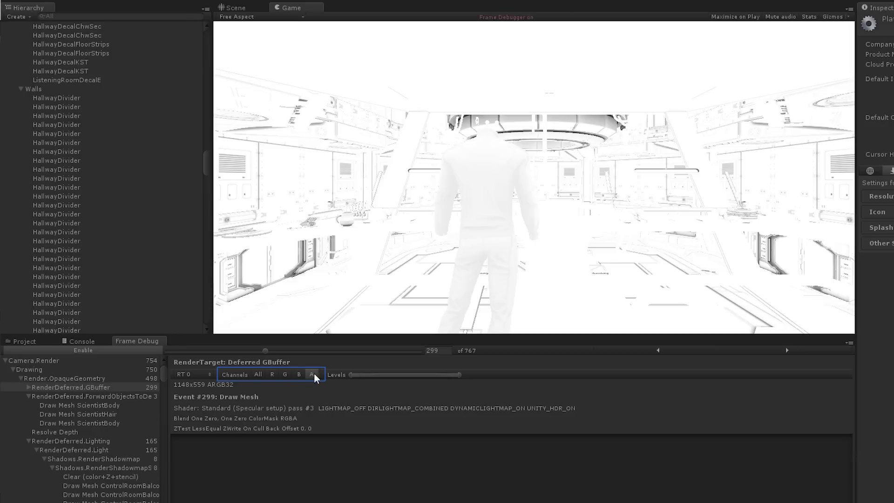
{"action": "left_click", "coordinate": [258, 375]}
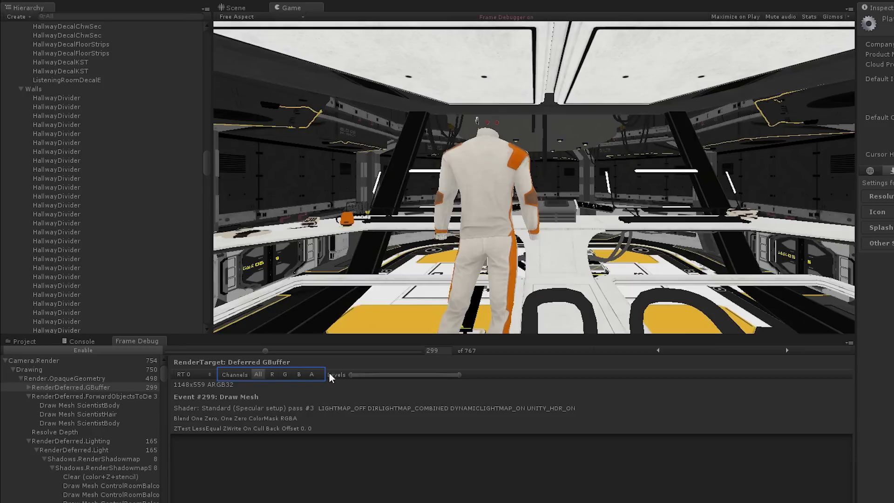
{"action": "left_click_drag", "start_coordinate": [352, 375], "coordinate": [343, 393]}
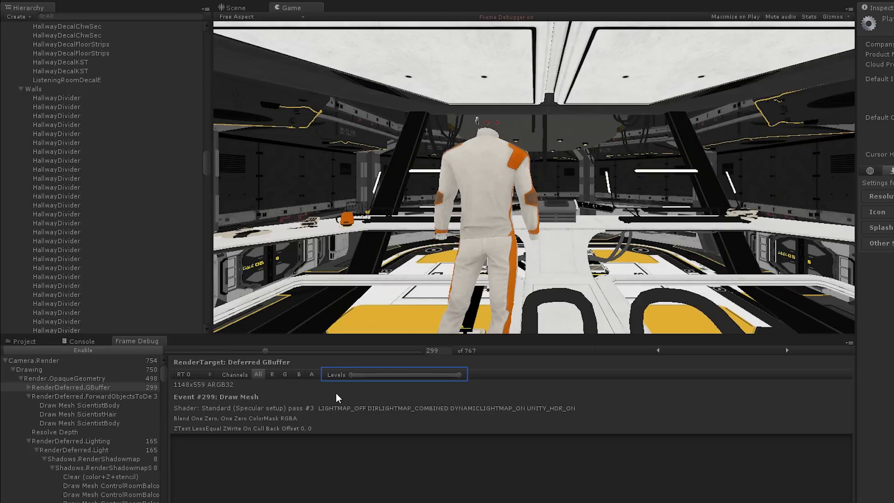